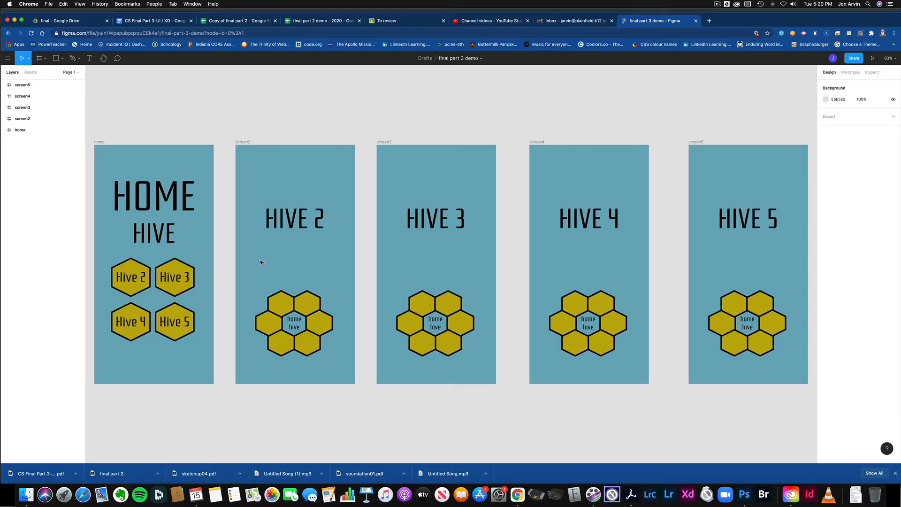
Review the home and hive frames and the tap interaction on screen2's home hive group.
click(164, 199)
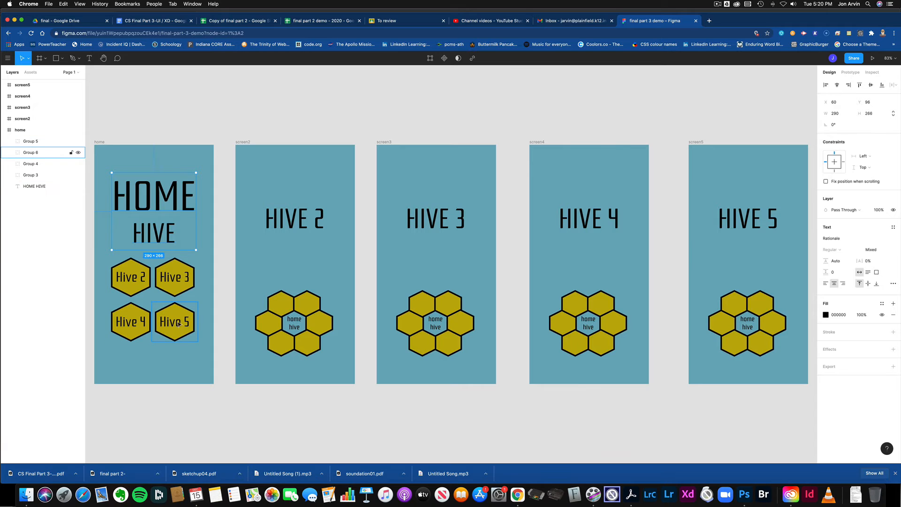
click(295, 263)
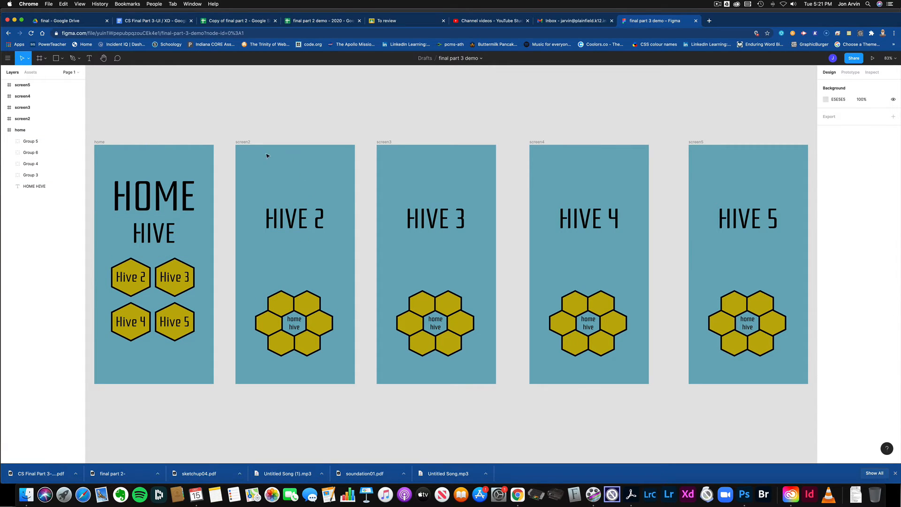
click(23, 119)
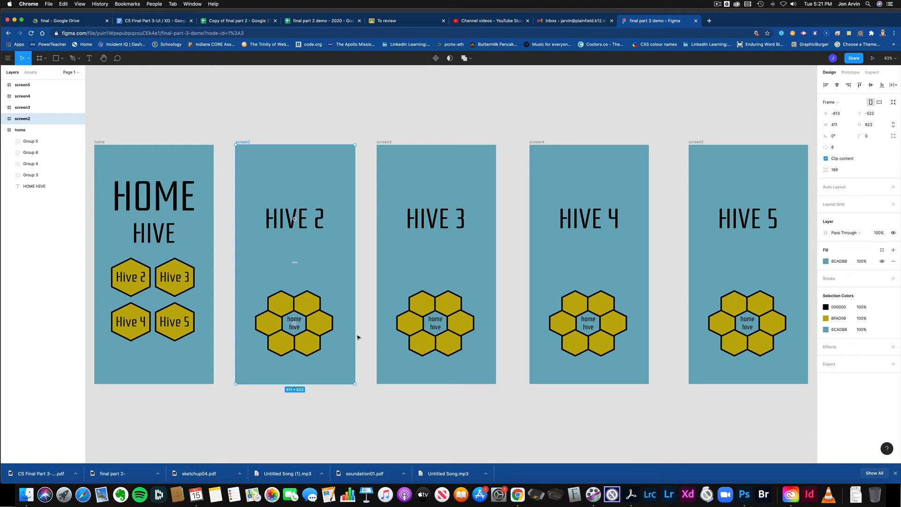
click(453, 341)
click(607, 333)
click(715, 338)
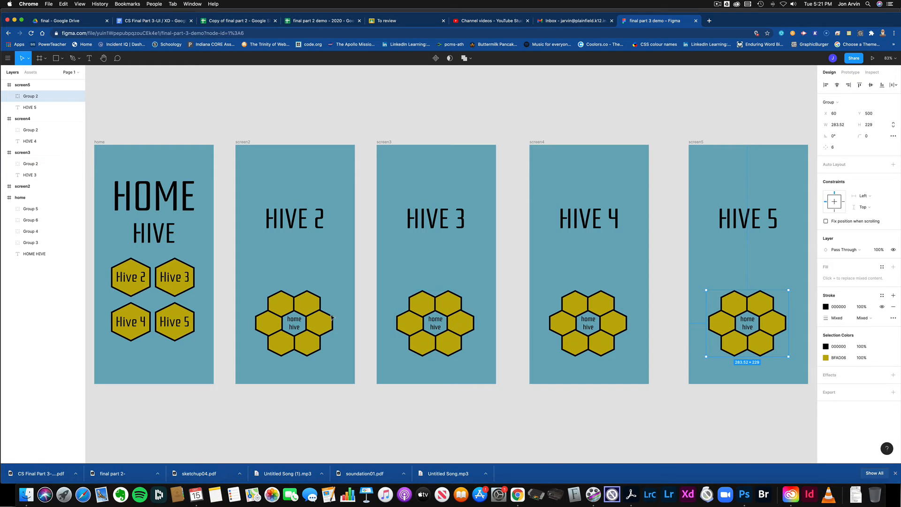
click(306, 337)
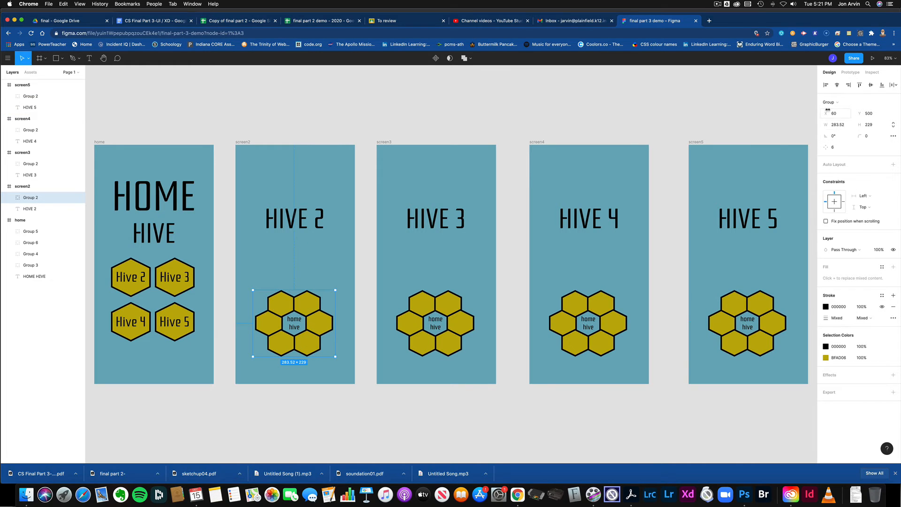
click(850, 73)
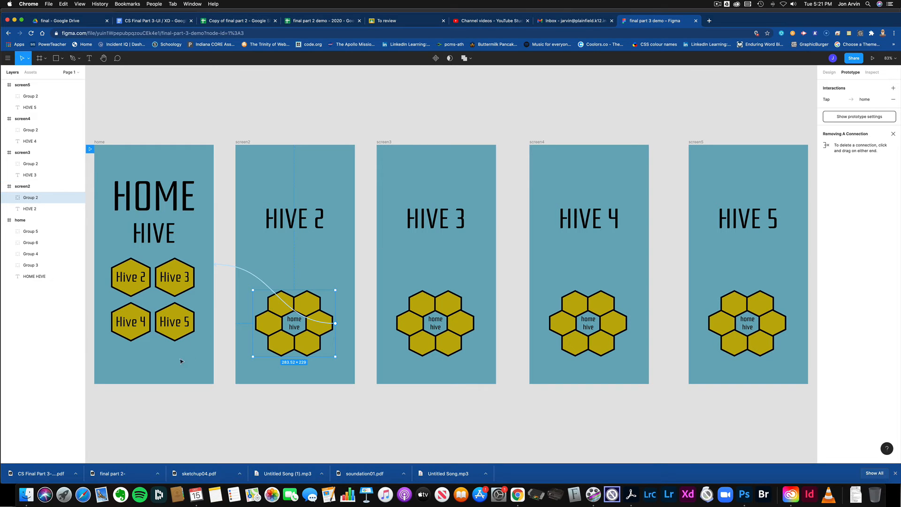
click(199, 427)
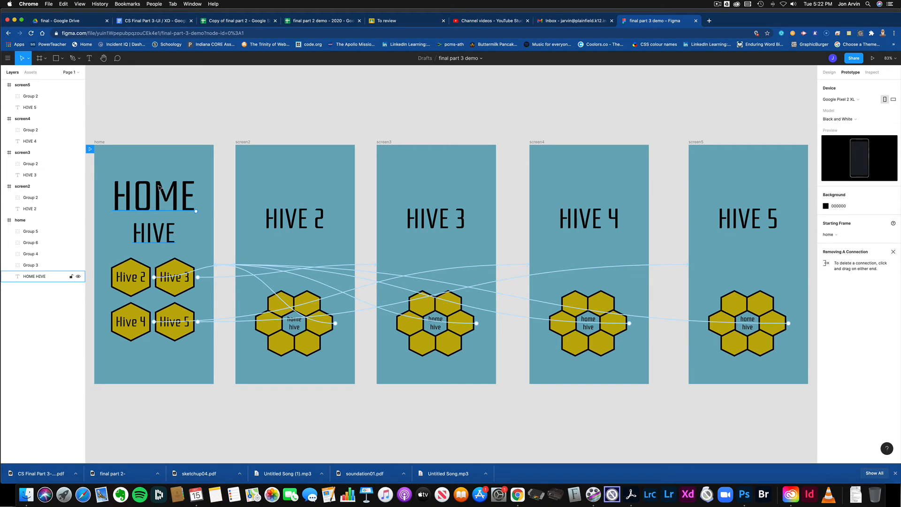
Present the prototype and tap each hive button from Hive 2 to Hive 5, returning home each time.
click(872, 57)
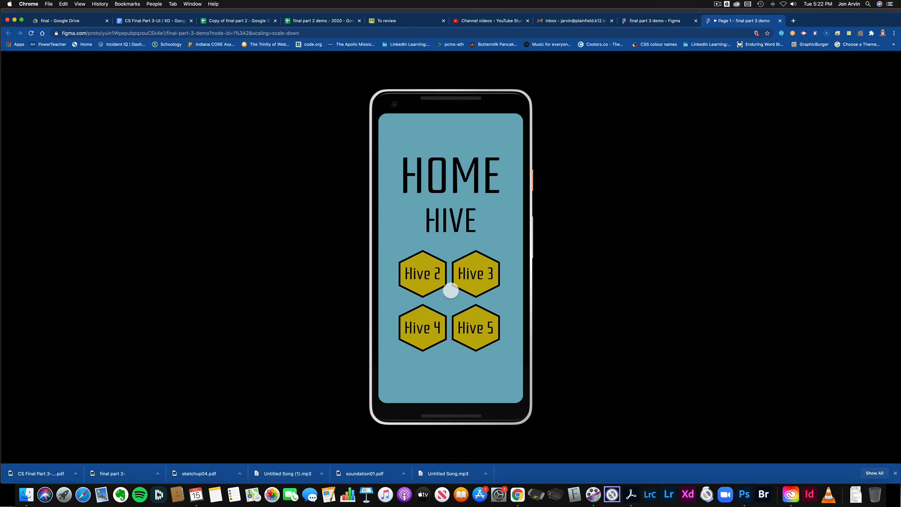
click(420, 278)
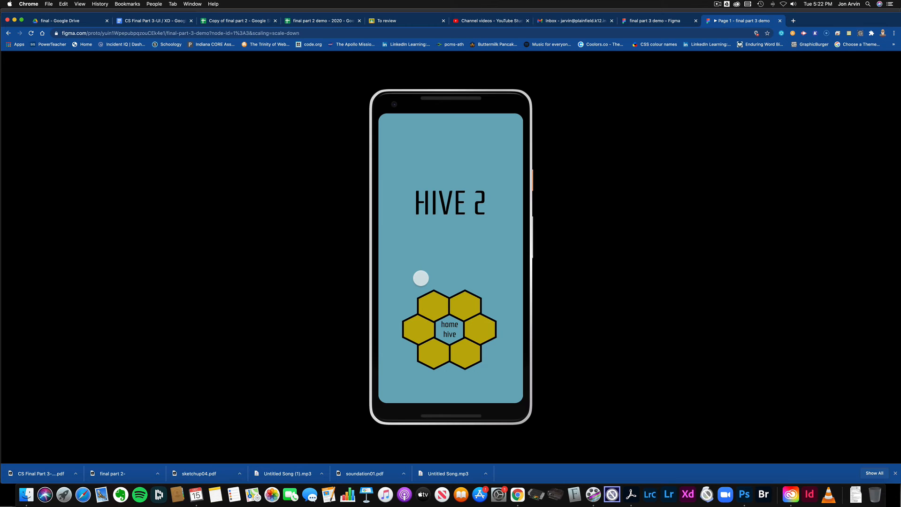
click(447, 327)
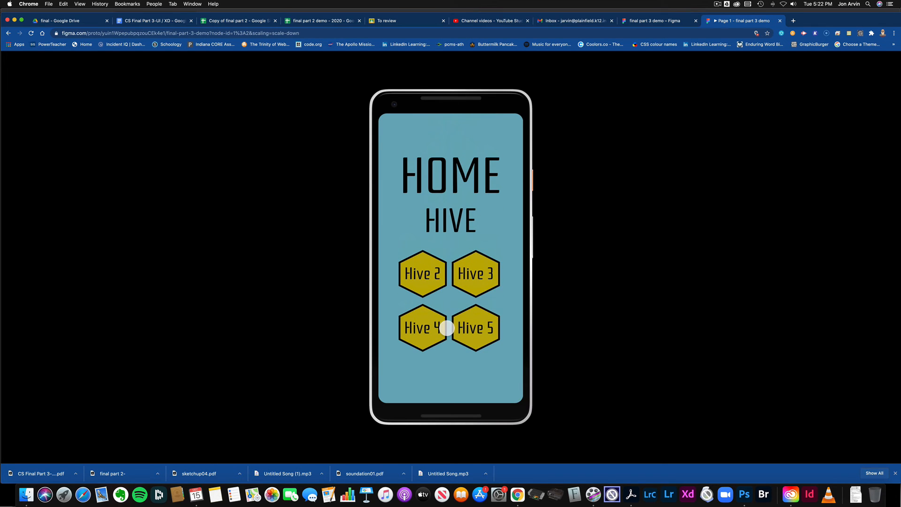
click(475, 279)
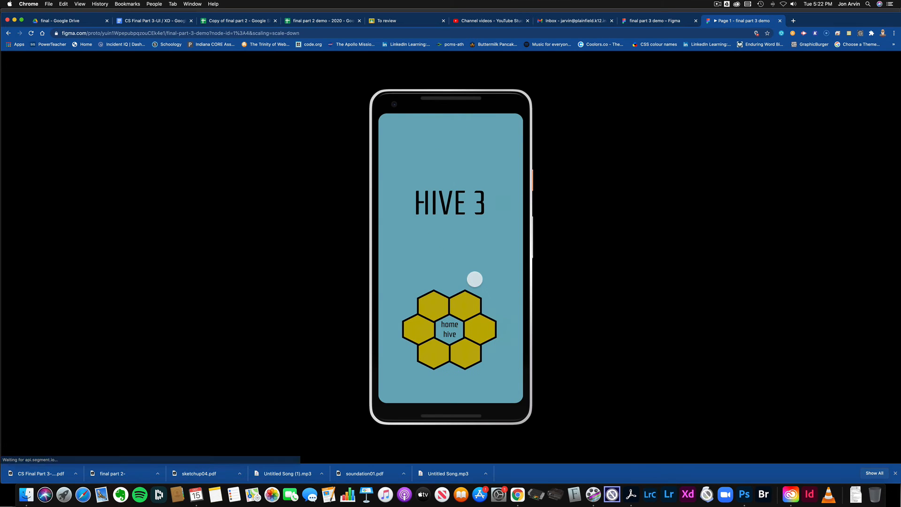
click(447, 329)
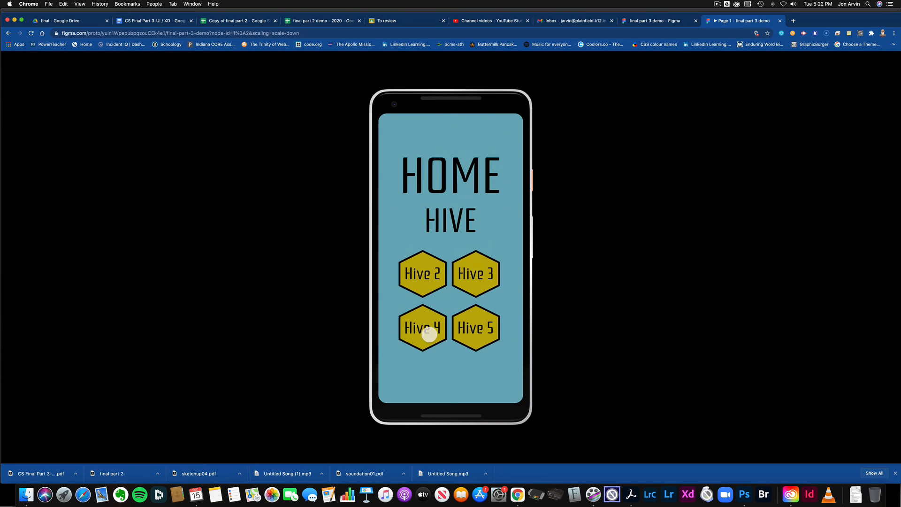
click(428, 335)
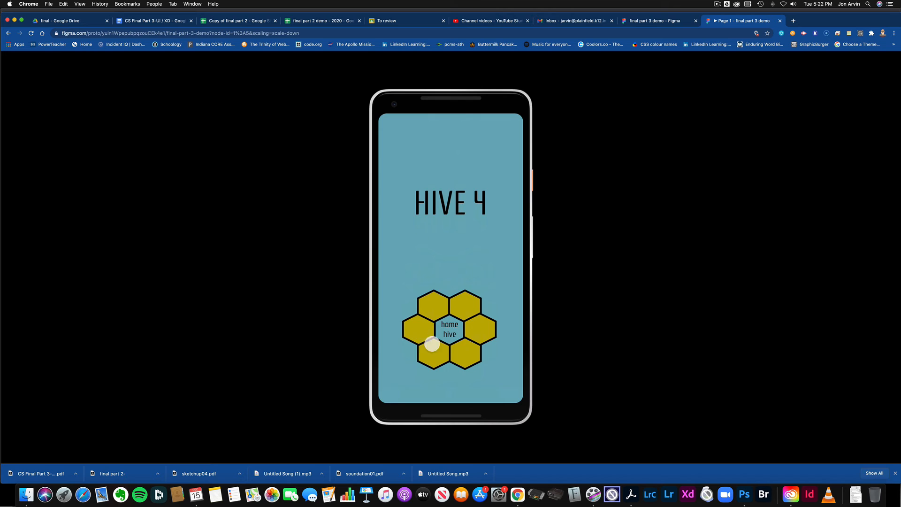
click(446, 331)
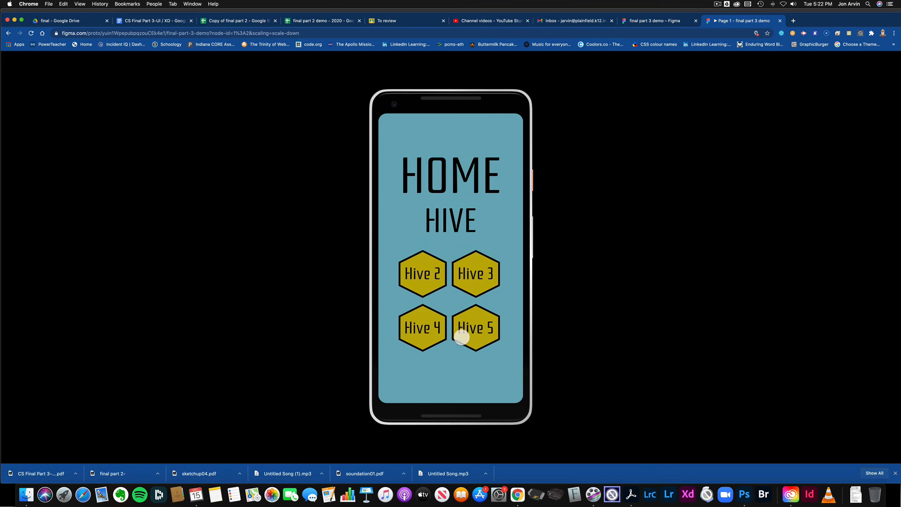
click(463, 333)
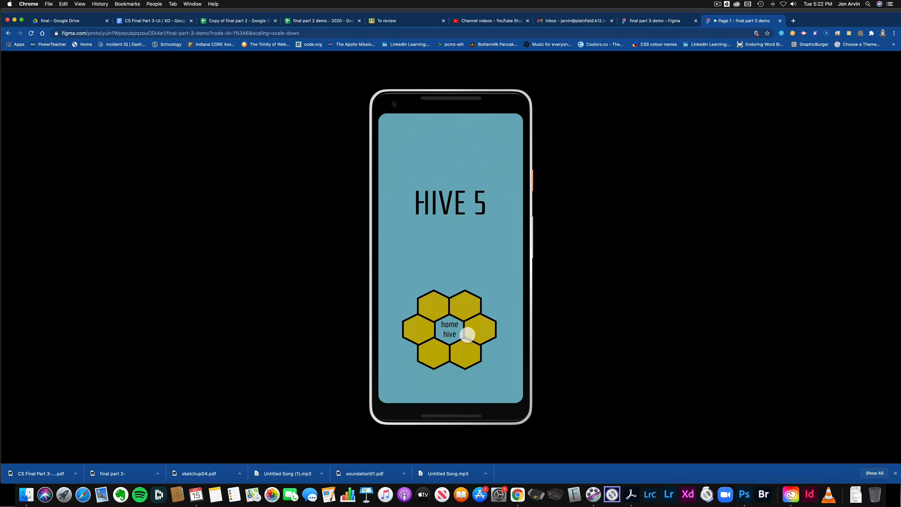
click(454, 325)
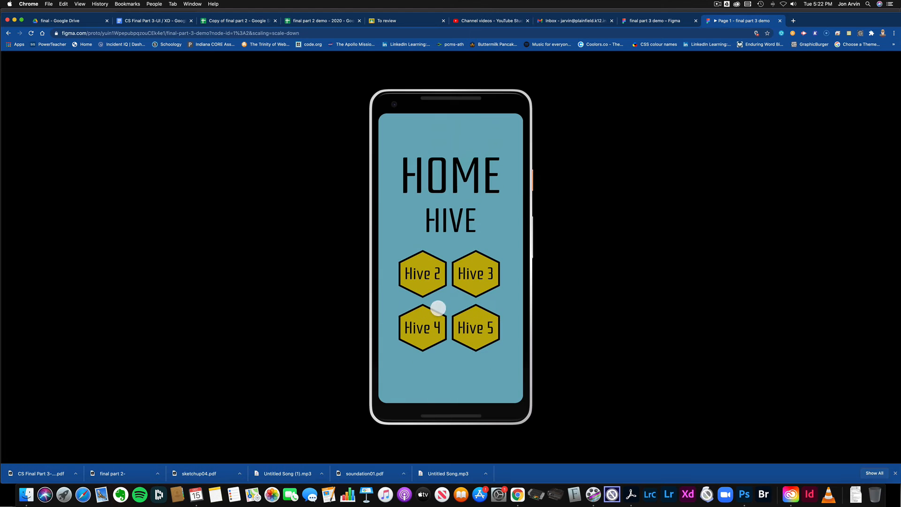
Tap through every hive screen and its home hive link again to test all connections.
click(426, 276)
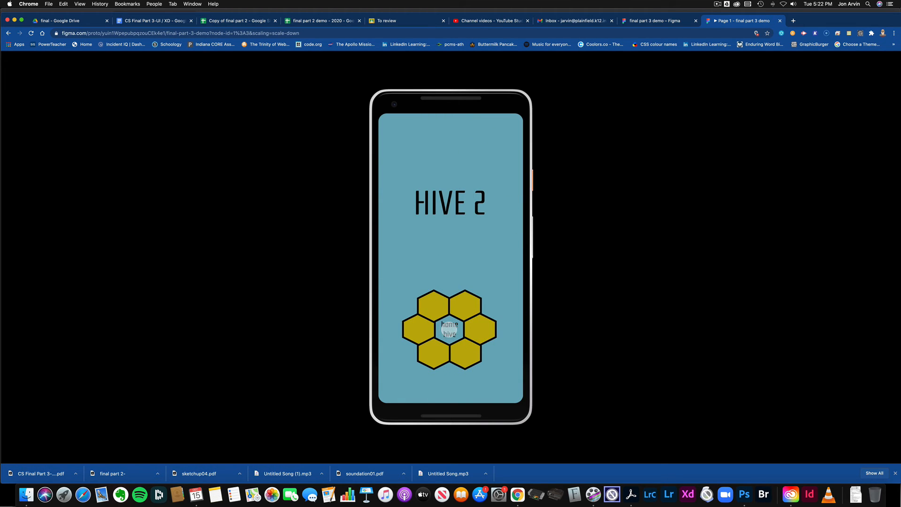
click(449, 330)
click(479, 283)
click(450, 330)
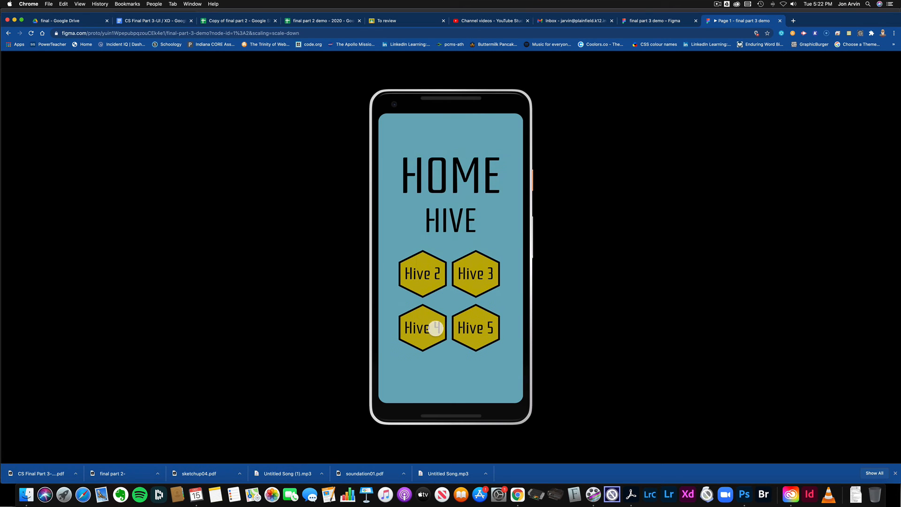
click(429, 327)
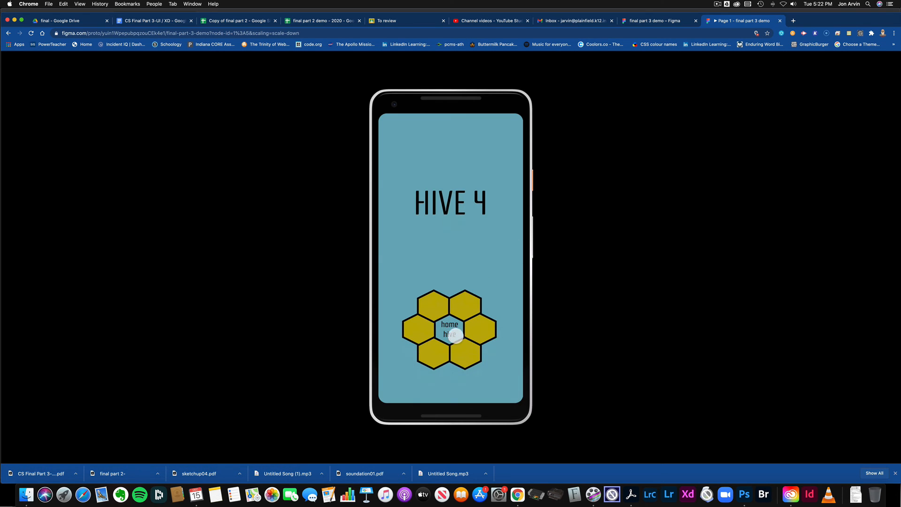
click(455, 341)
click(474, 333)
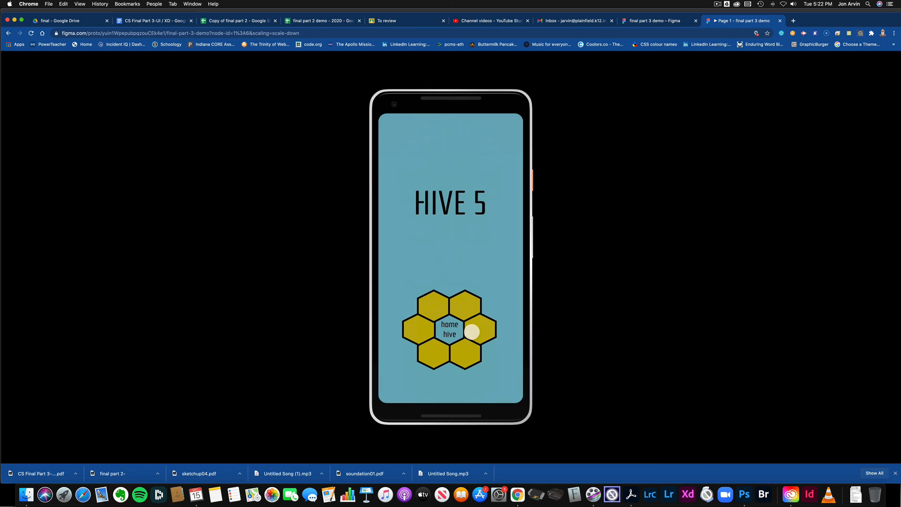
click(449, 333)
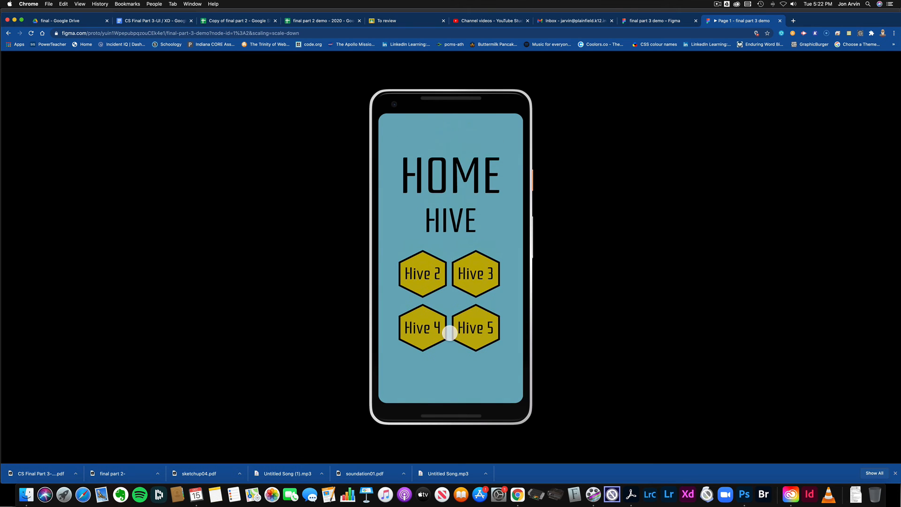
click(423, 273)
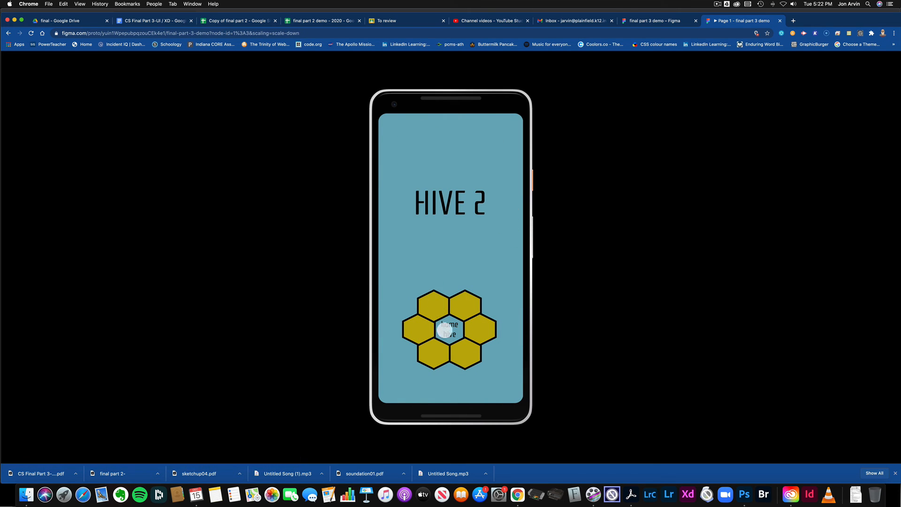
click(446, 331)
click(473, 325)
click(447, 333)
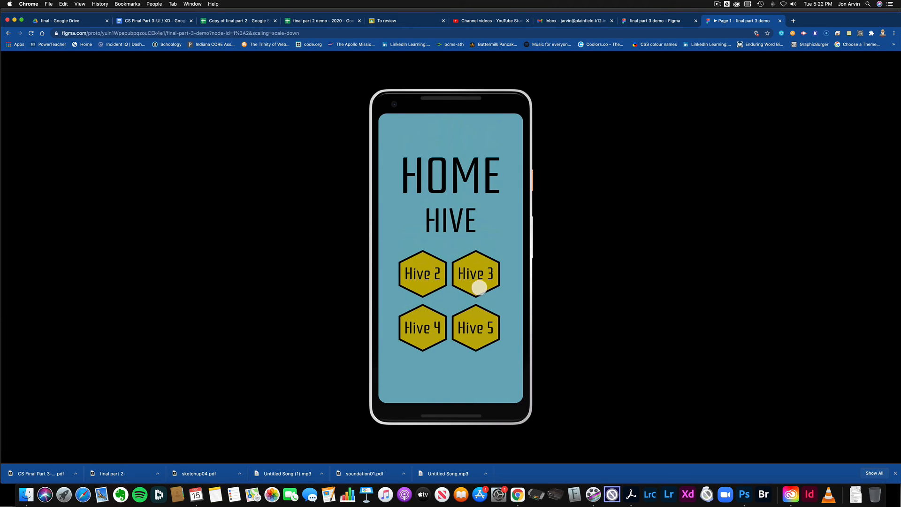
click(475, 283)
click(452, 328)
Return to the running prototype and test each hive button and home hive link once more.
click(656, 21)
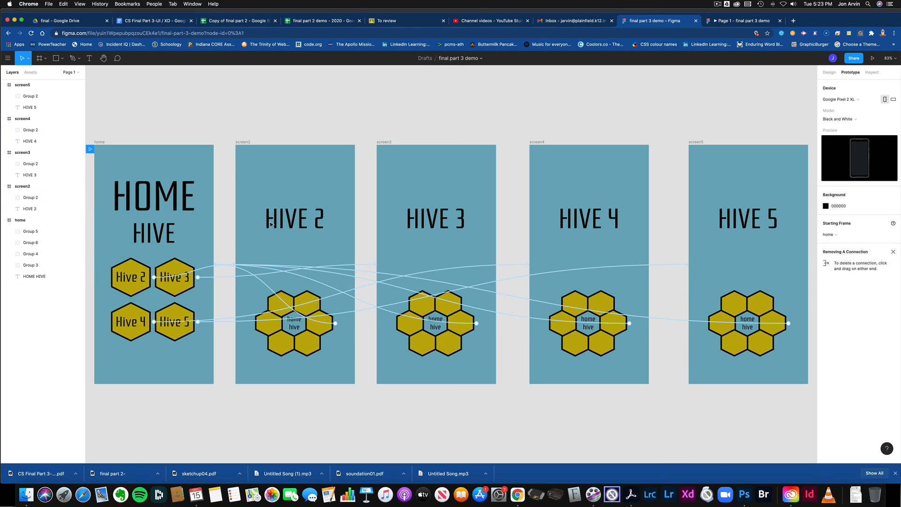
click(744, 21)
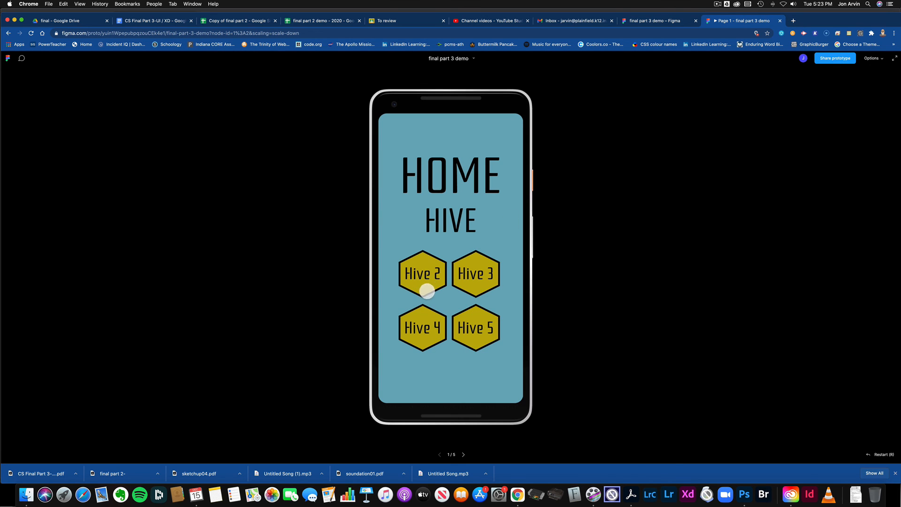
click(427, 282)
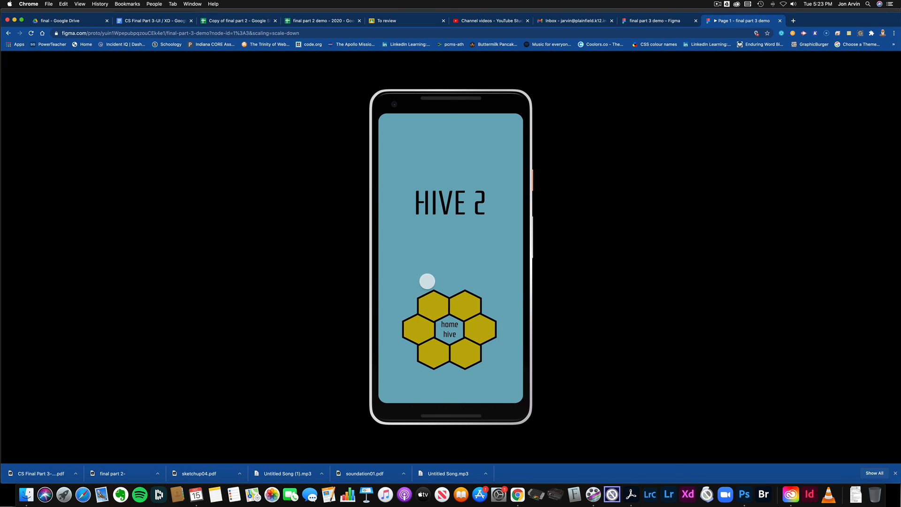
click(447, 332)
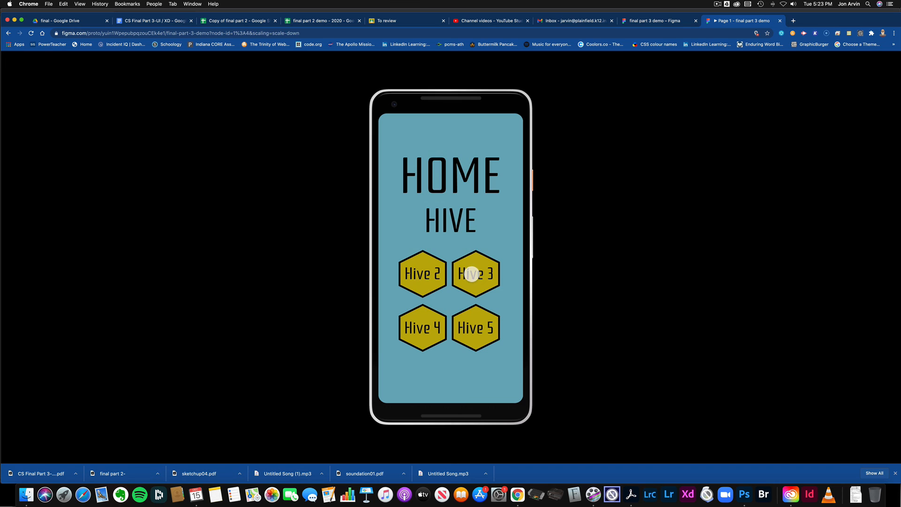
click(472, 273)
click(459, 326)
click(424, 331)
click(449, 334)
click(470, 328)
click(449, 333)
Open the file's share settings and the link access options for anyone with the link.
click(659, 22)
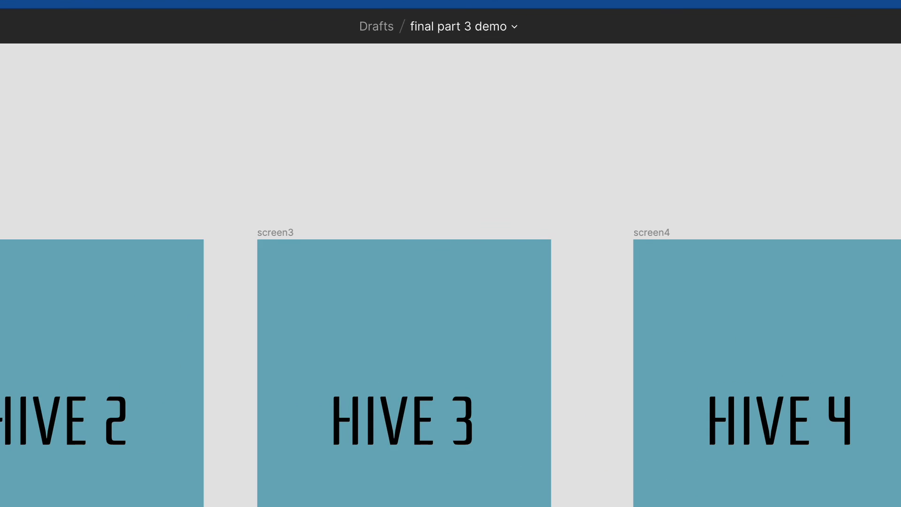
click(900, 27)
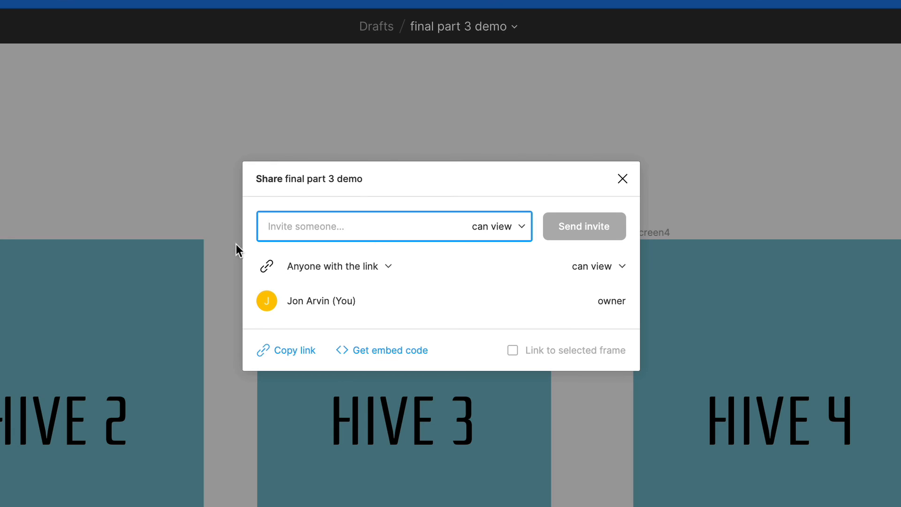
click(381, 266)
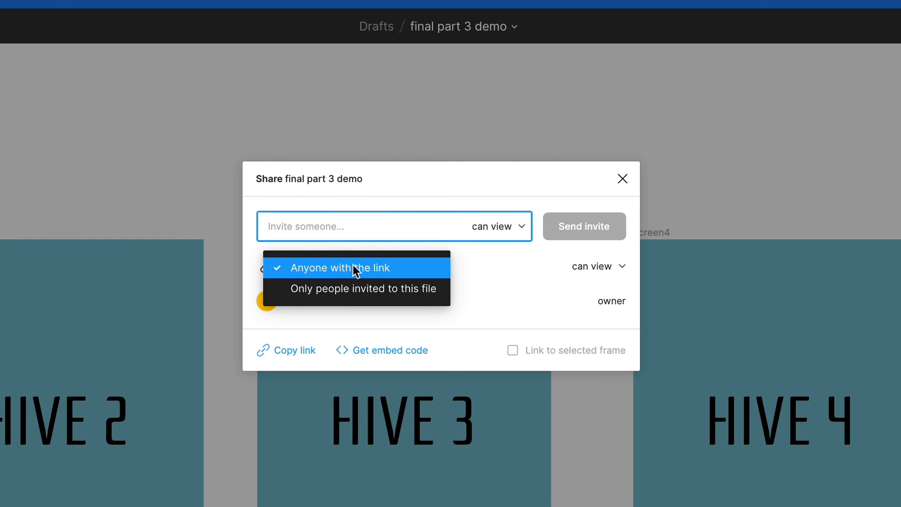